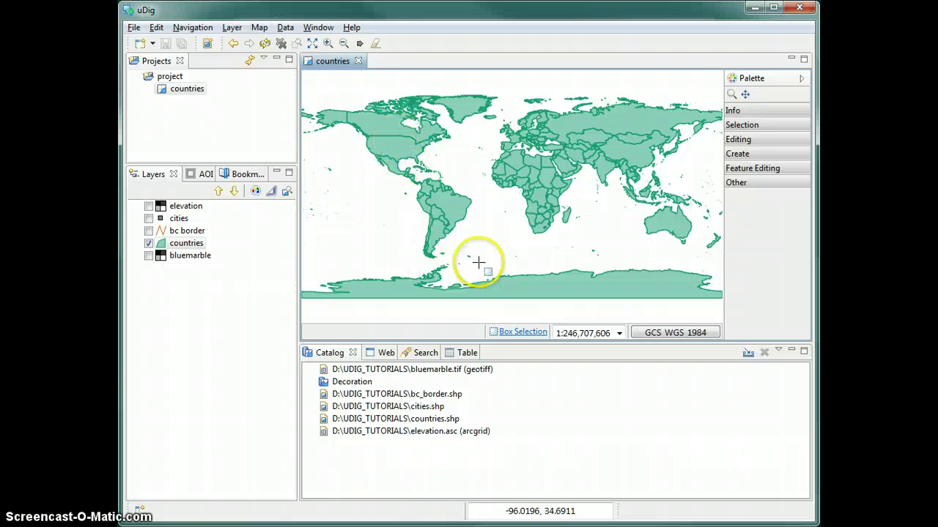
Step: Open the countries layer's attribute table with its memory warning turned off for the future, and narrow the FID column
{"action": "left_click", "coordinate": [463, 354]}
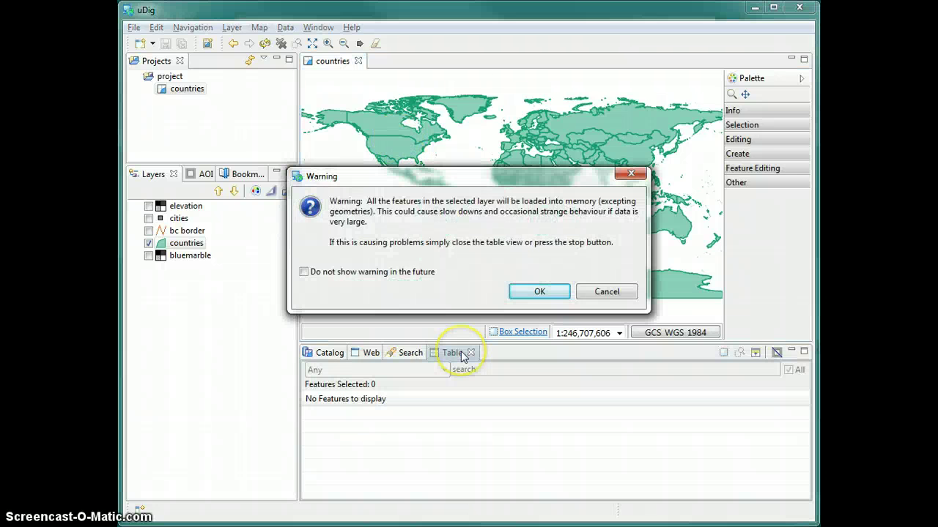
{"action": "left_click", "coordinate": [356, 277]}
{"action": "left_click", "coordinate": [539, 292]}
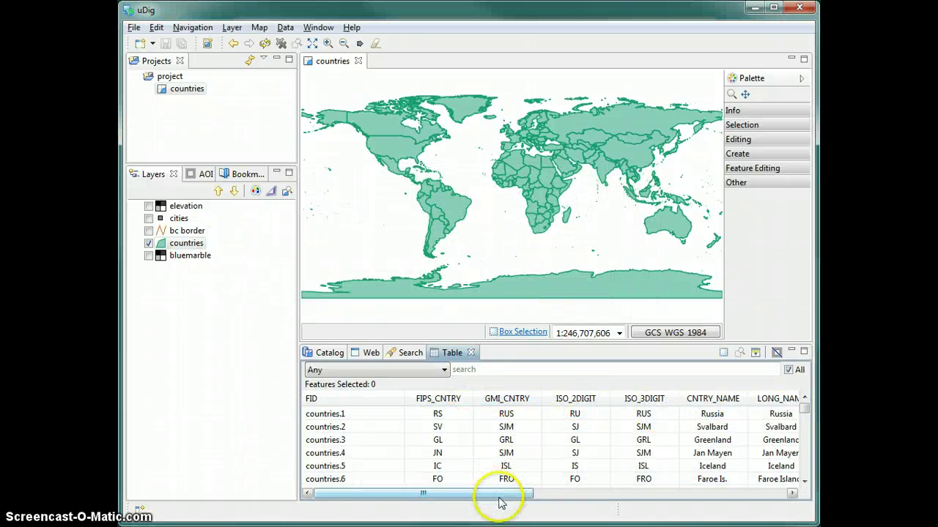
{"action": "left_click_drag", "start_coordinate": [402, 398], "coordinate": [353, 398]}
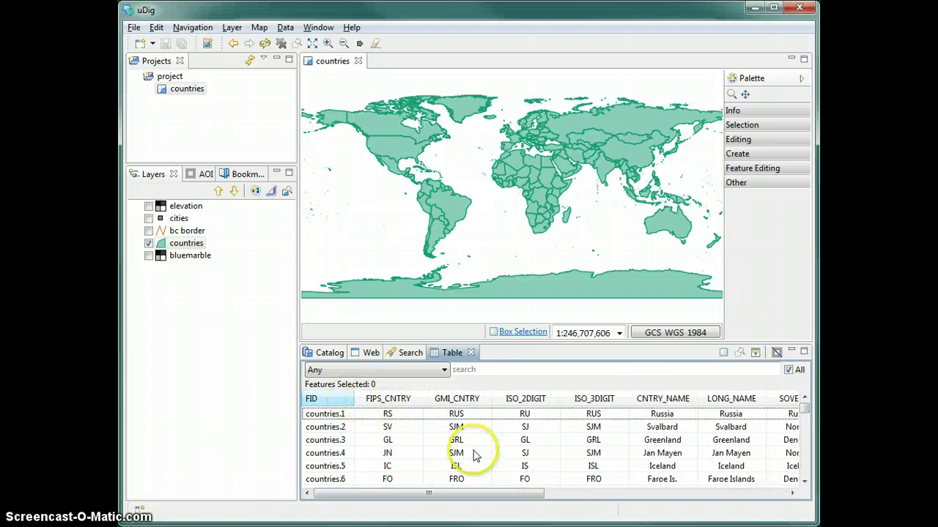
{"action": "left_click_drag", "start_coordinate": [473, 496], "coordinate": [406, 505]}
{"action": "left_click", "coordinate": [186, 243]}
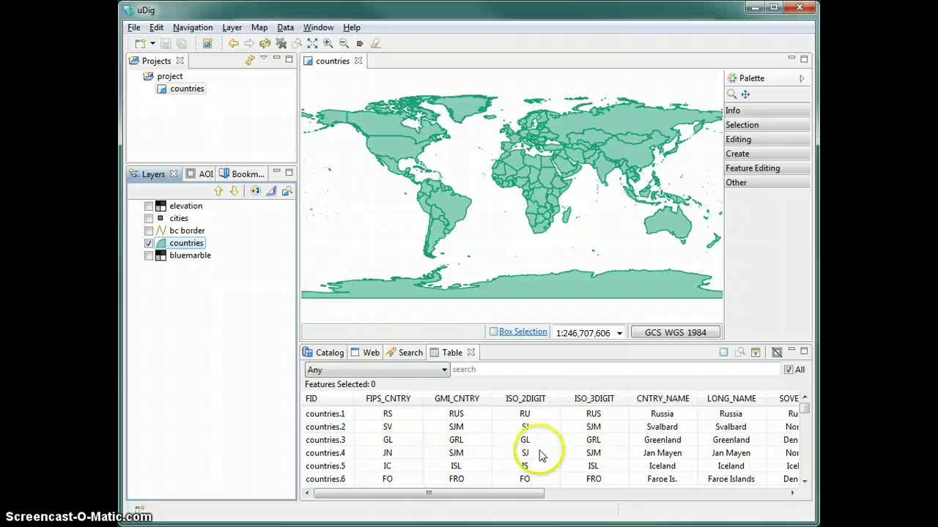
Step: Box-select Canada, the United States and Mexico on the map and bring their rows to the top of the attribute table
{"action": "left_click", "coordinate": [392, 146]}
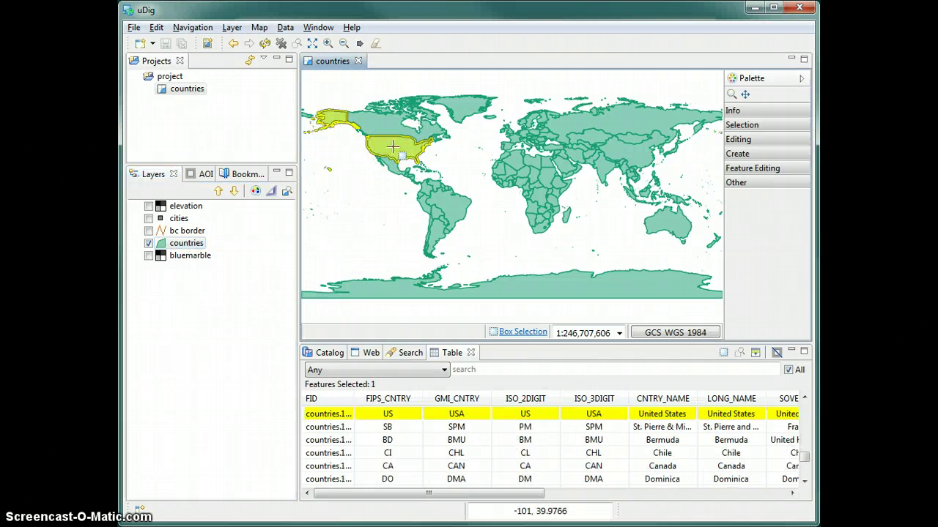
{"action": "left_click", "coordinate": [741, 125]}
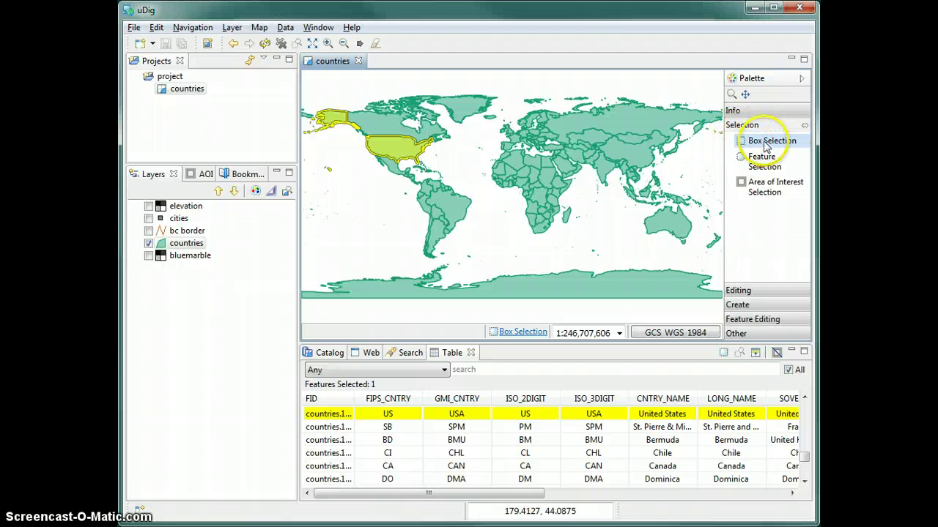
{"action": "left_click_drag", "start_coordinate": [351, 139], "coordinate": [407, 155]}
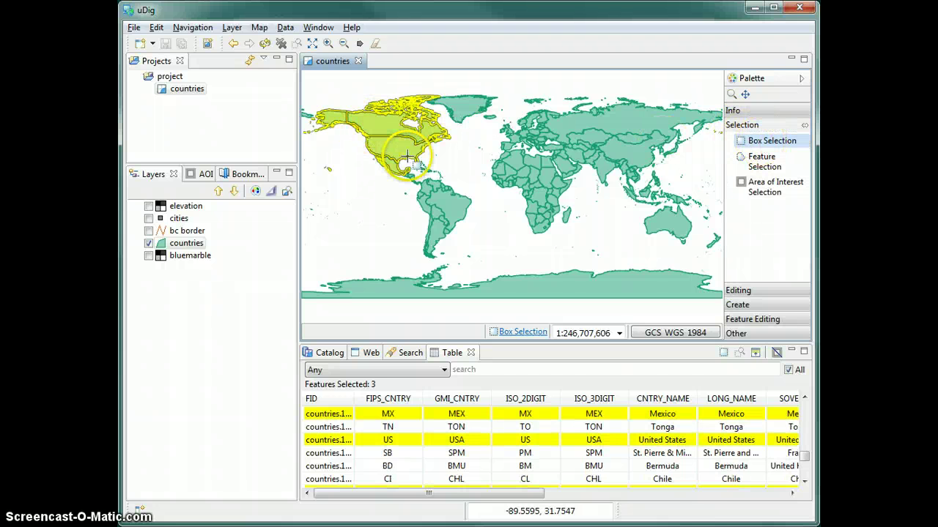
{"action": "left_click", "coordinate": [757, 353]}
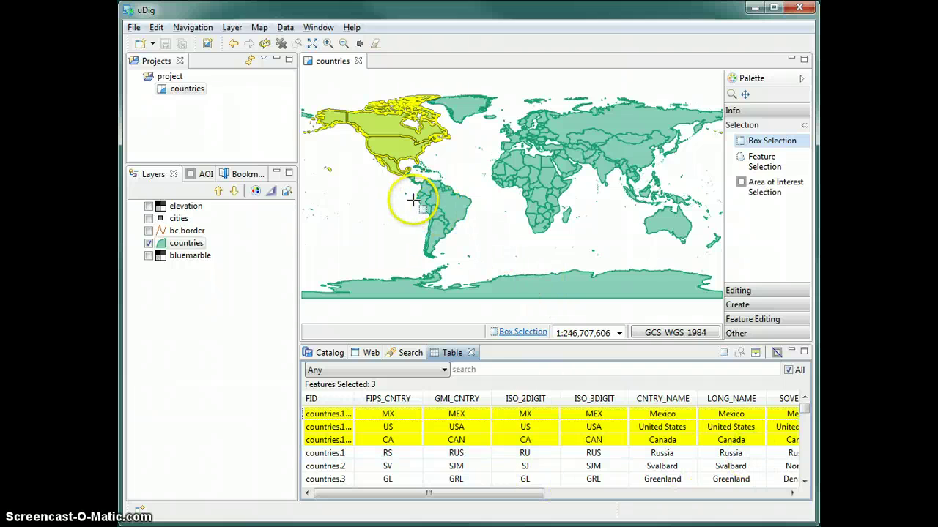
Step: Box-select the South American countries and bring their rows to the top of the attribute table, clearing the selection at the end
{"action": "left_click_drag", "start_coordinate": [433, 186], "coordinate": [468, 222]}
{"action": "left_click_drag", "start_coordinate": [401, 254], "coordinate": [400, 255]}
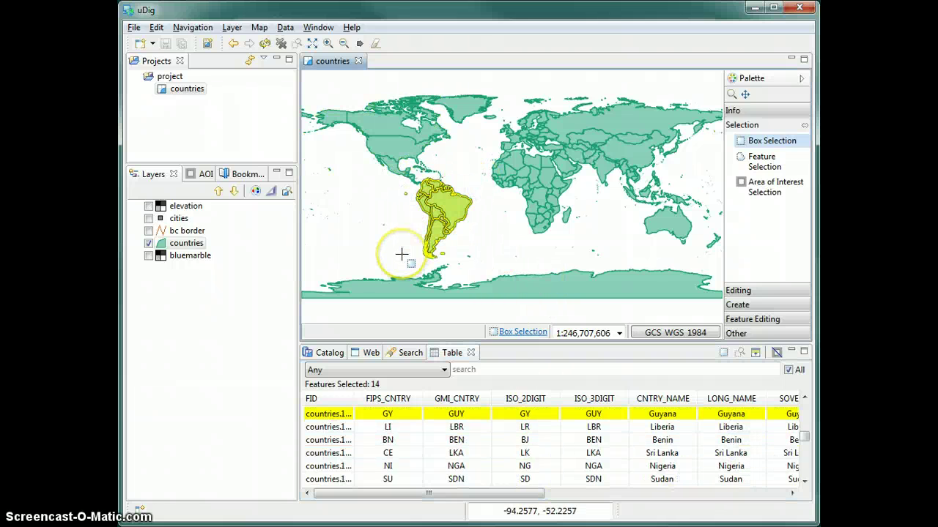
{"action": "left_click", "coordinate": [755, 353]}
{"action": "mouse_move", "coordinate": [530, 500]}
{"action": "left_mouse_down"}
{"action": "mouse_move", "coordinate": [714, 502]}
{"action": "mouse_move", "coordinate": [513, 498]}
{"action": "left_mouse_up"}
{"action": "left_click", "coordinate": [495, 215]}
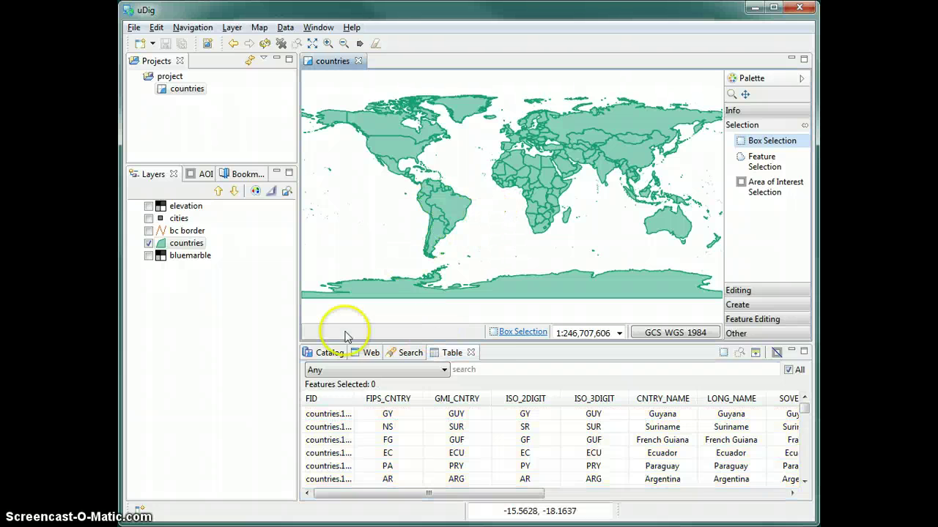
Step: Query the United States with the Info tool and examine its attributes, feature bounds and default geometry properties
{"action": "left_click", "coordinate": [325, 355]}
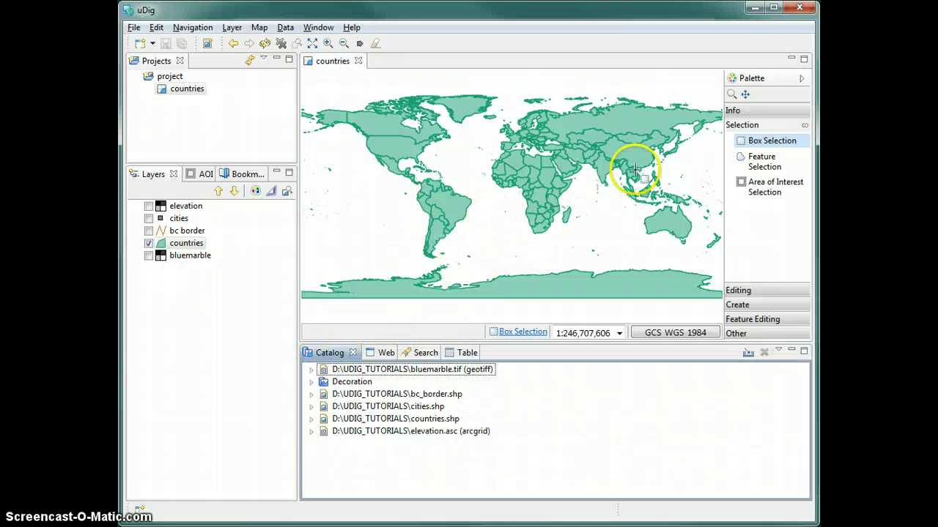
{"action": "left_click", "coordinate": [734, 111]}
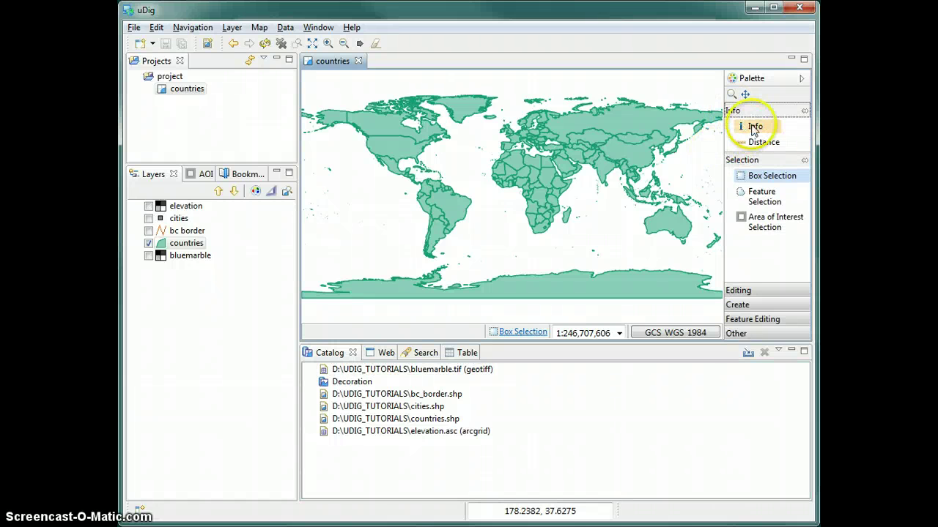
{"action": "left_click", "coordinate": [397, 149]}
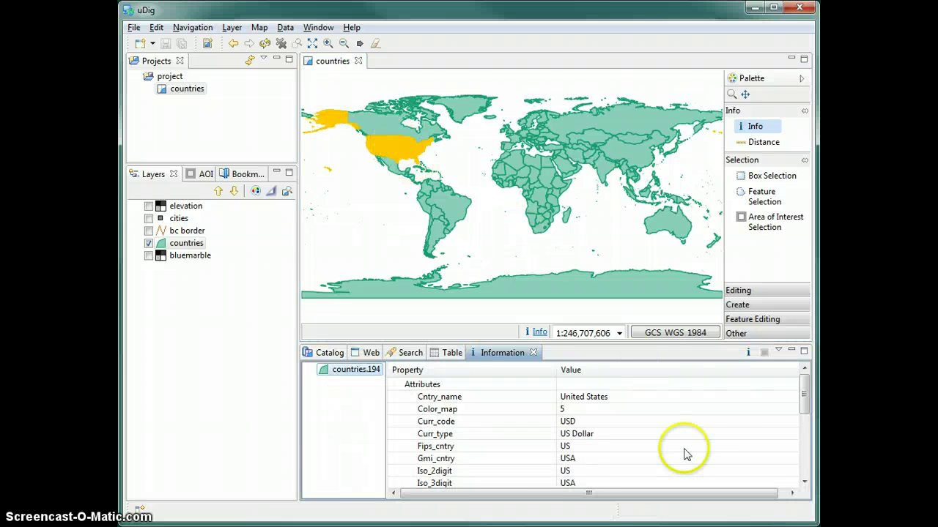
{"action": "scroll", "coordinate": [691, 450], "scroll_direction": "down", "scroll_amount": 4}
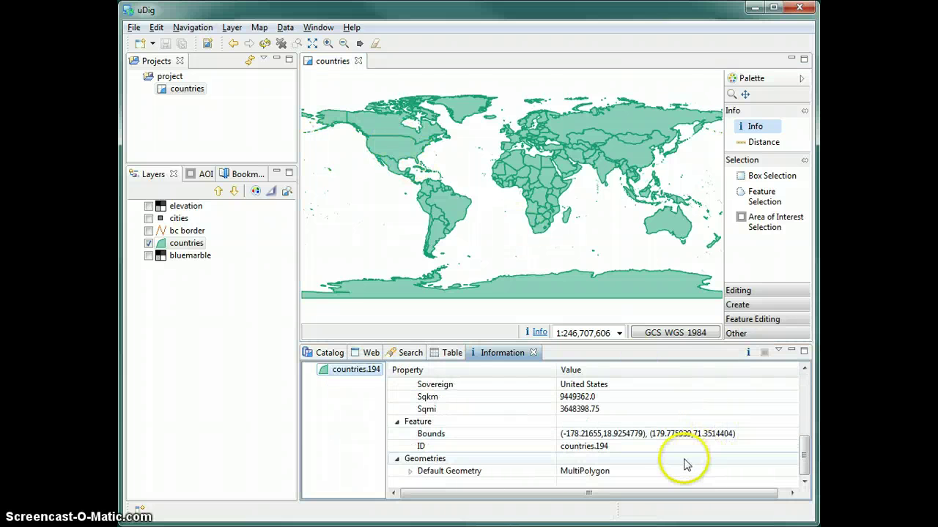
{"action": "scroll", "coordinate": [697, 456], "scroll_direction": "up", "scroll_amount": 4}
{"action": "scroll", "coordinate": [637, 443], "scroll_direction": "down", "scroll_amount": 4}
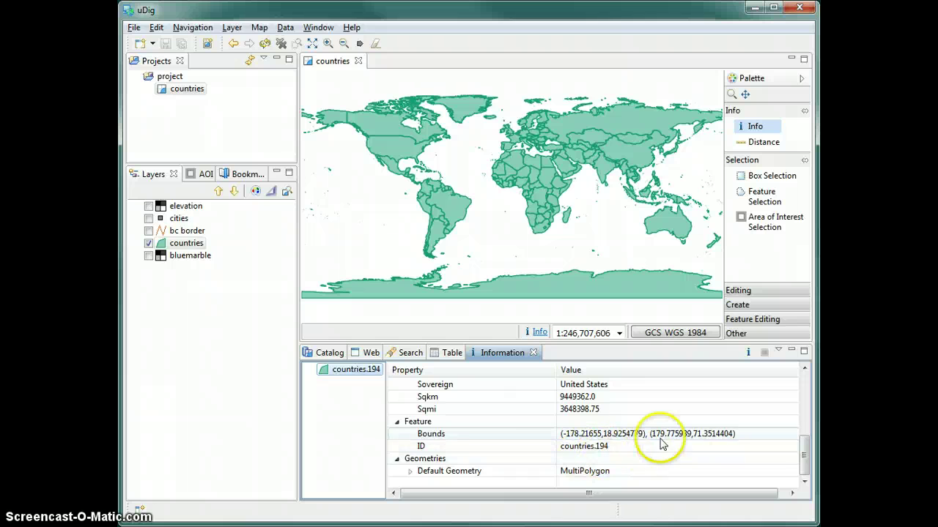
{"action": "left_click", "coordinate": [410, 471]}
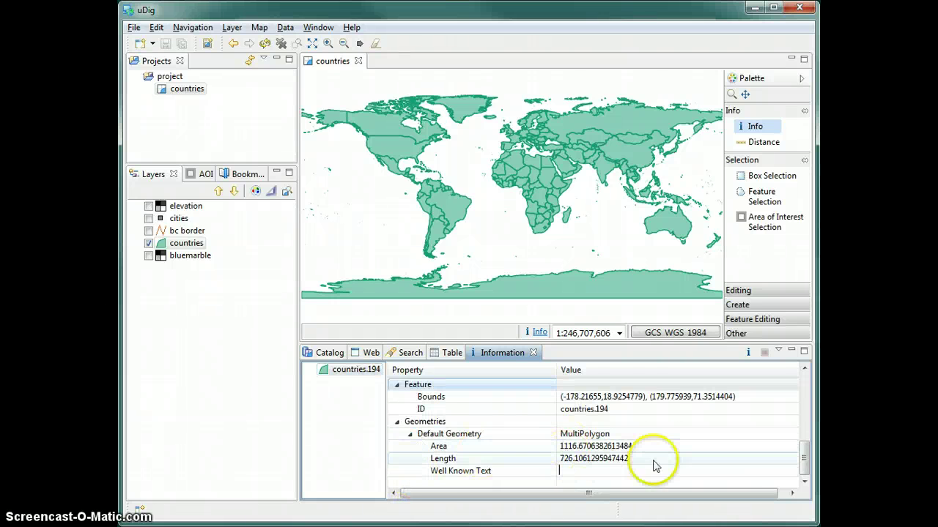
{"action": "left_click", "coordinate": [447, 475]}
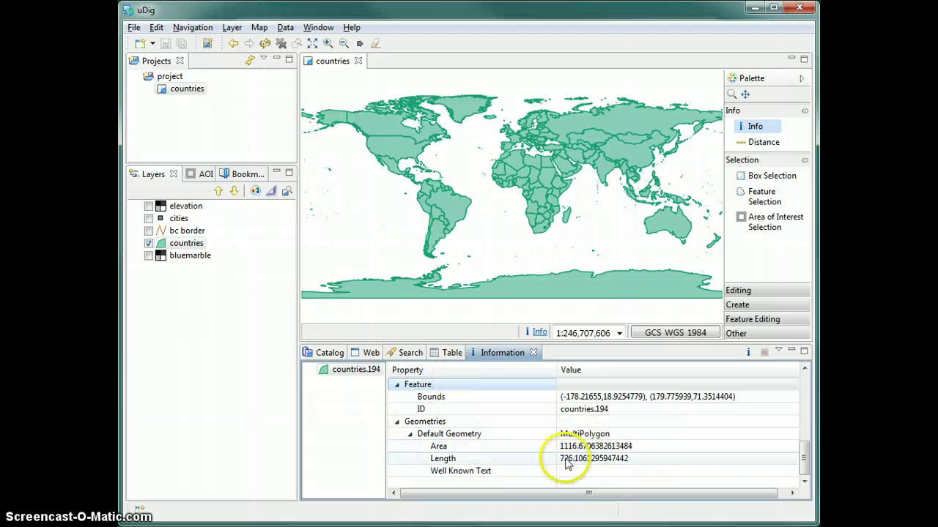
{"action": "scroll", "coordinate": [575, 455], "scroll_direction": "up", "scroll_amount": 3}
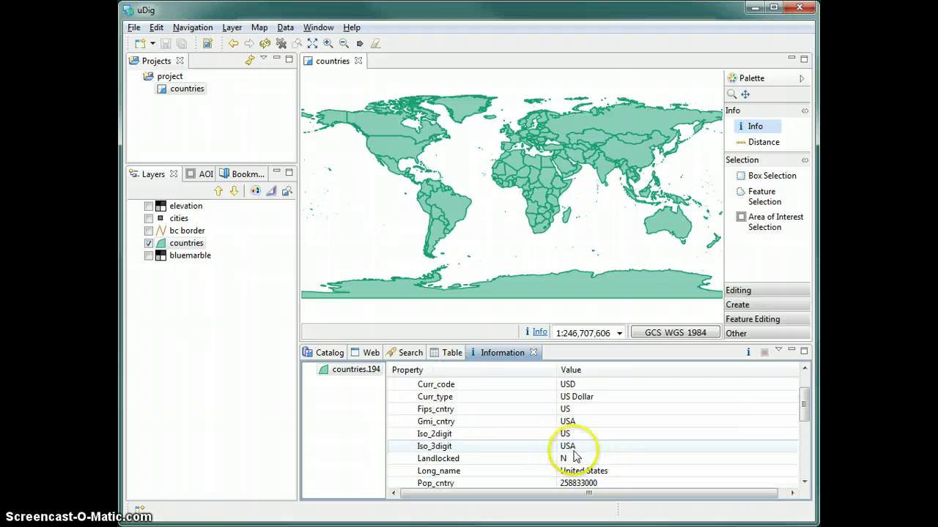
{"action": "scroll", "coordinate": [575, 456], "scroll_direction": "up", "scroll_amount": 1}
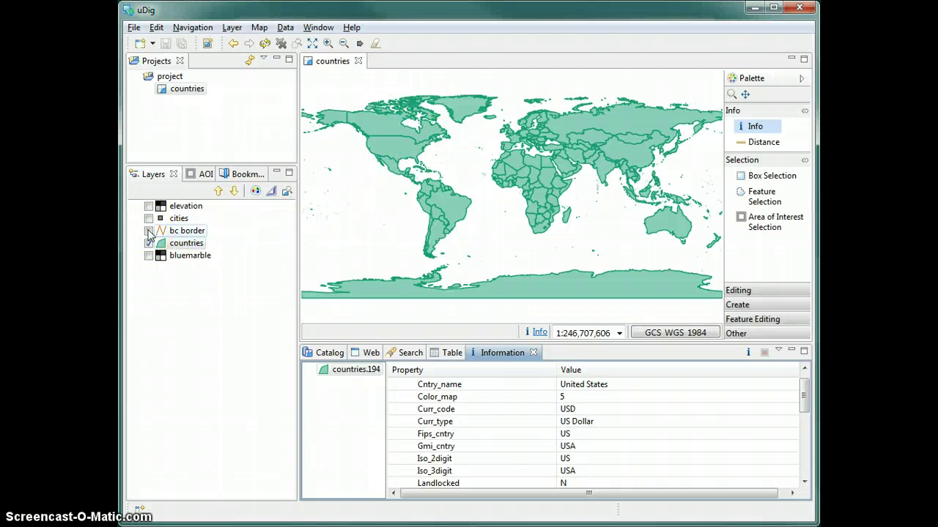
Step: Show the bc border layer and zoom in on the northern end of the island group off the British Columbia coast
{"action": "left_click", "coordinate": [149, 231]}
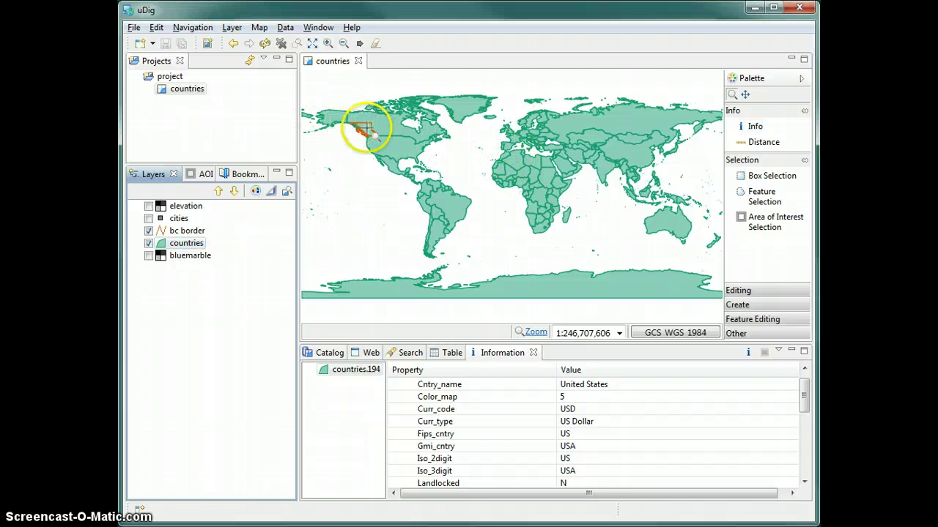
{"action": "key", "text": "z"}
{"action": "left_click_drag", "start_coordinate": [350, 123], "coordinate": [384, 139]}
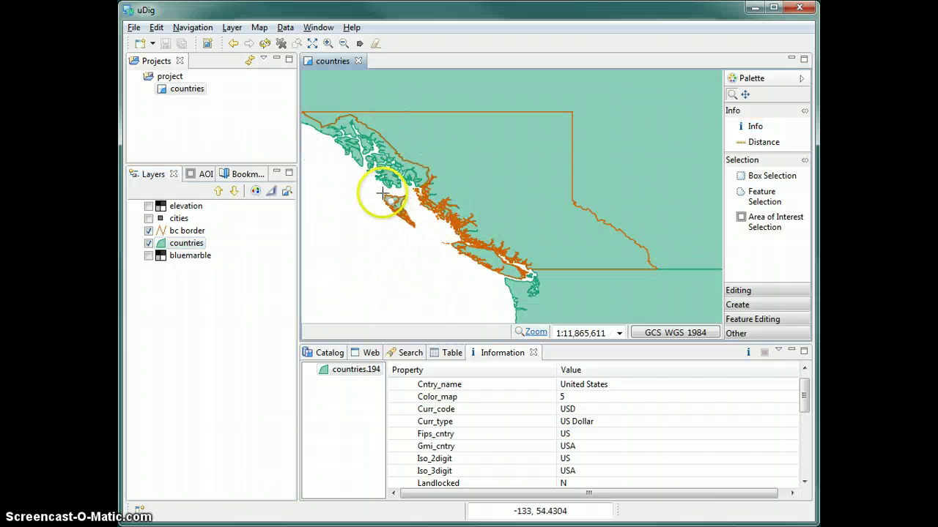
{"action": "left_click_drag", "start_coordinate": [380, 194], "coordinate": [407, 212]}
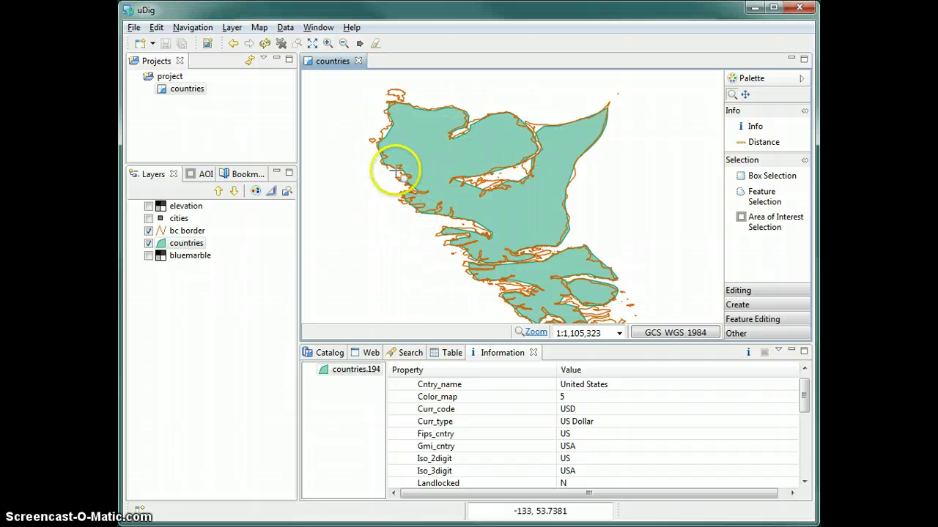
Step: Query the island's western coastline with the Info tool and compare the details of the bc_border and countries features found there
{"action": "left_click", "coordinate": [749, 131]}
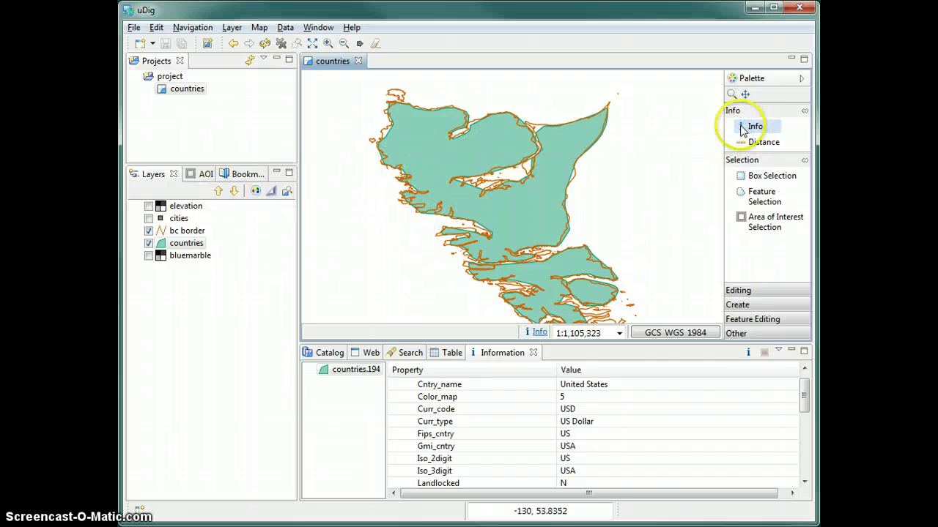
{"action": "left_click", "coordinate": [389, 158]}
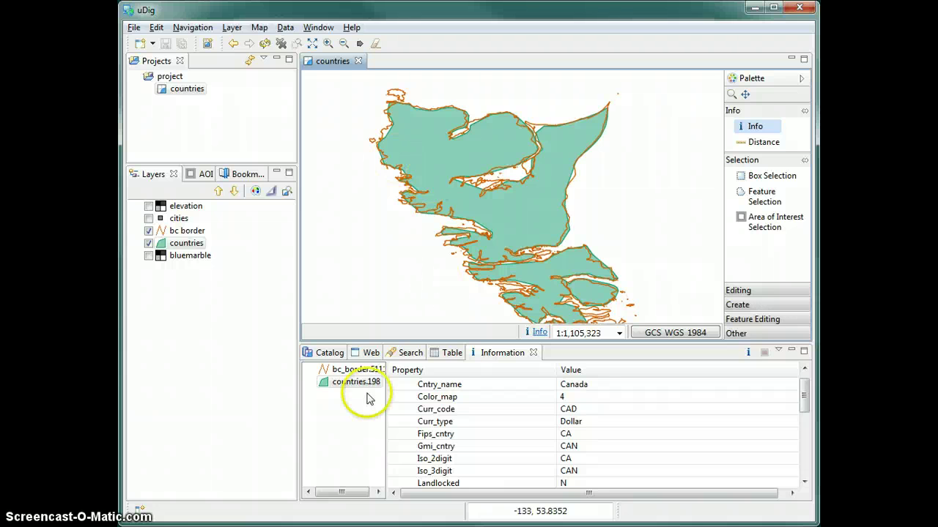
{"action": "left_click", "coordinate": [356, 369]}
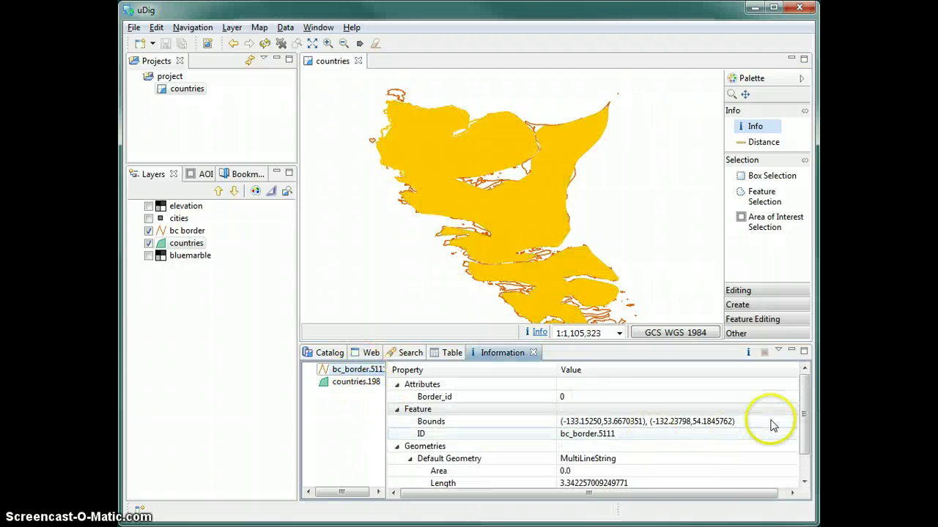
{"action": "scroll", "coordinate": [769, 425], "scroll_direction": "up", "scroll_amount": 1}
{"action": "left_click", "coordinate": [363, 386]}
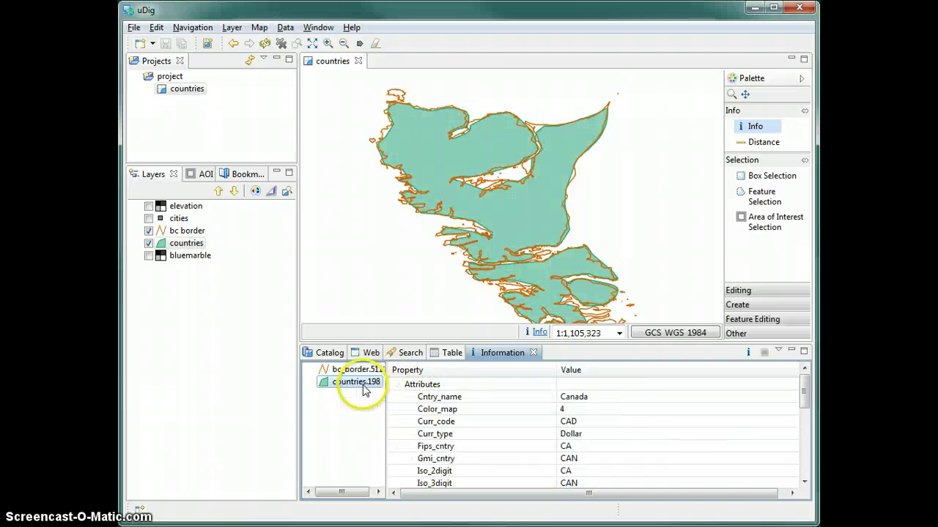
{"action": "left_click", "coordinate": [356, 370]}
{"action": "left_click", "coordinate": [359, 385]}
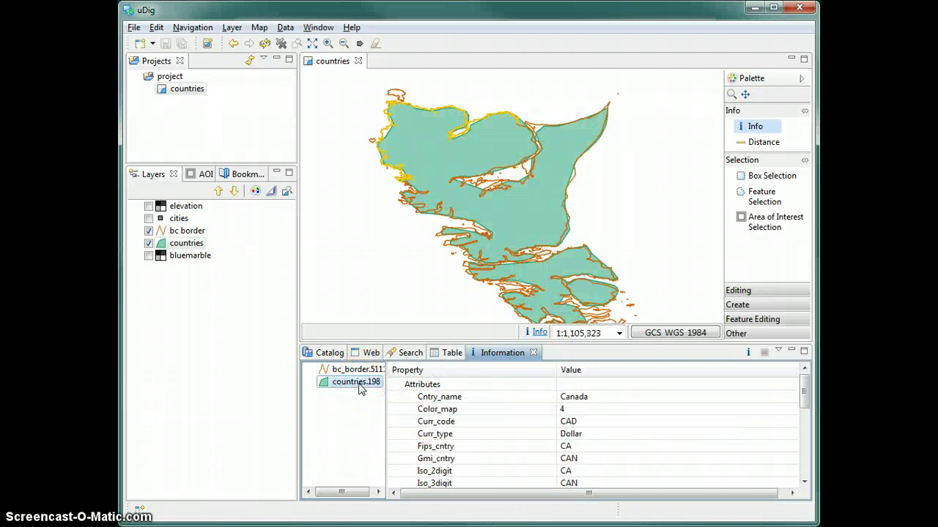
{"action": "left_click", "coordinate": [339, 381]}
Step: Show the cities layer and query the Prince Rupert point on the mainland coast for its city attributes with the Info tool
{"action": "left_click", "coordinate": [147, 258]}
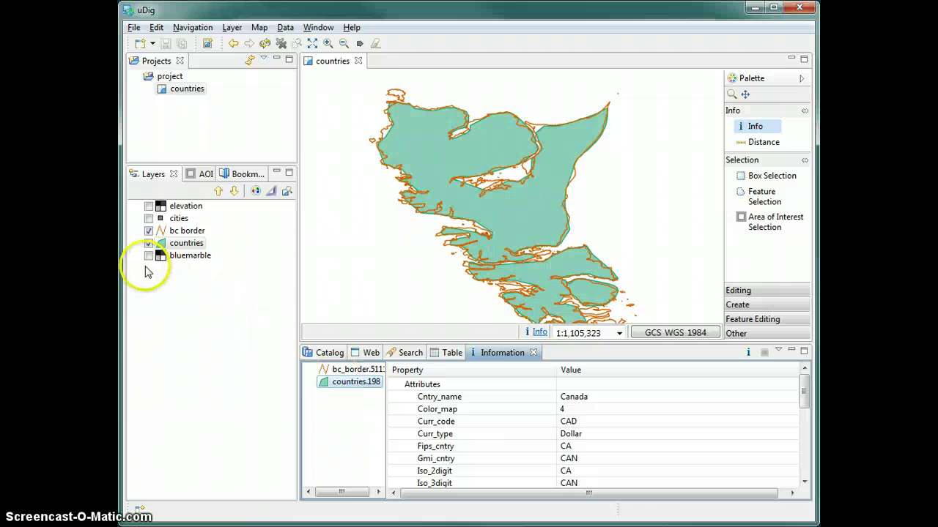
{"action": "left_click", "coordinate": [149, 218]}
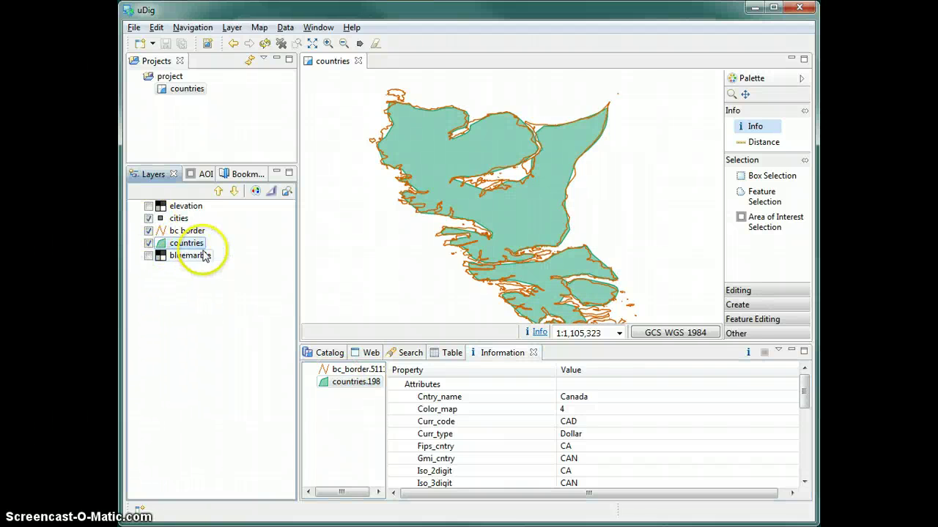
{"action": "scroll", "coordinate": [528, 212], "scroll_direction": "down", "scroll_amount": 3}
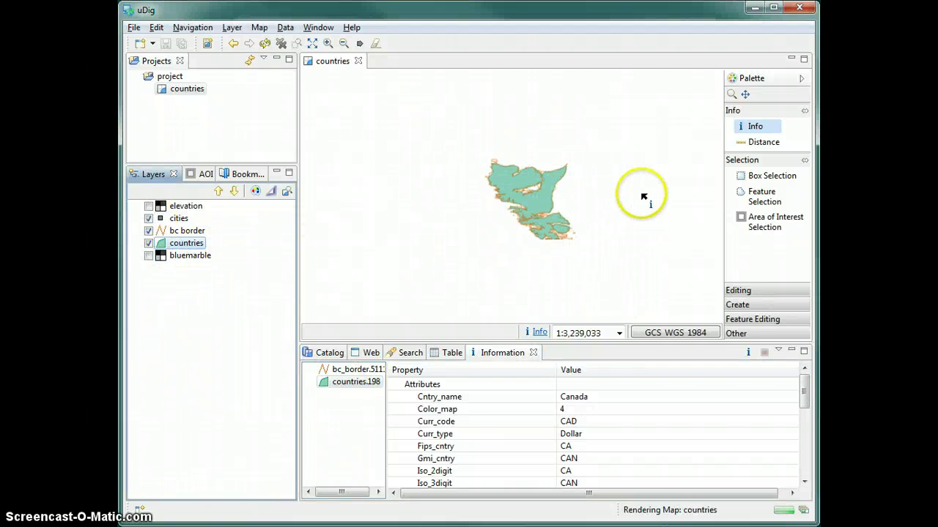
{"action": "left_click", "coordinate": [640, 155]}
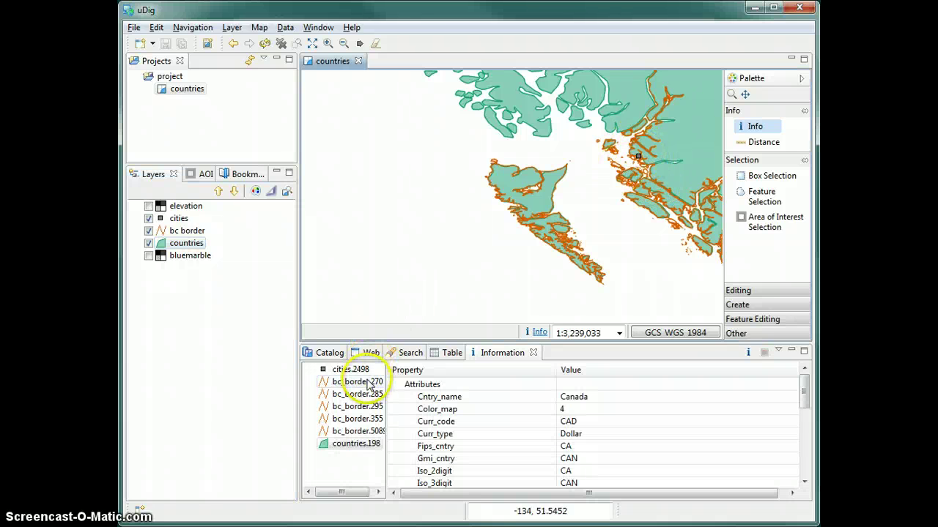
{"action": "left_click", "coordinate": [350, 370]}
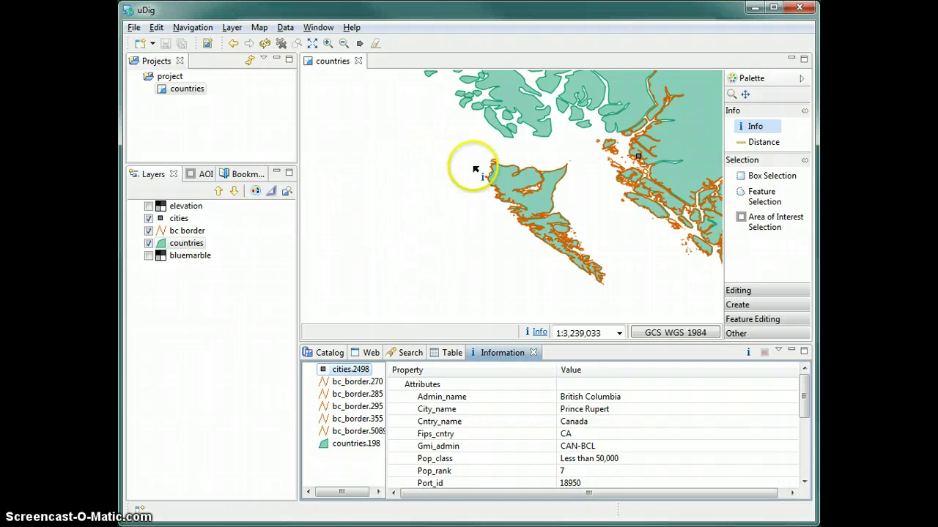
Step: Show the bluemarble layer and hide the countries, bc border and cities layers, leaving only the satellite imagery of western North America
{"action": "key", "text": "b"}
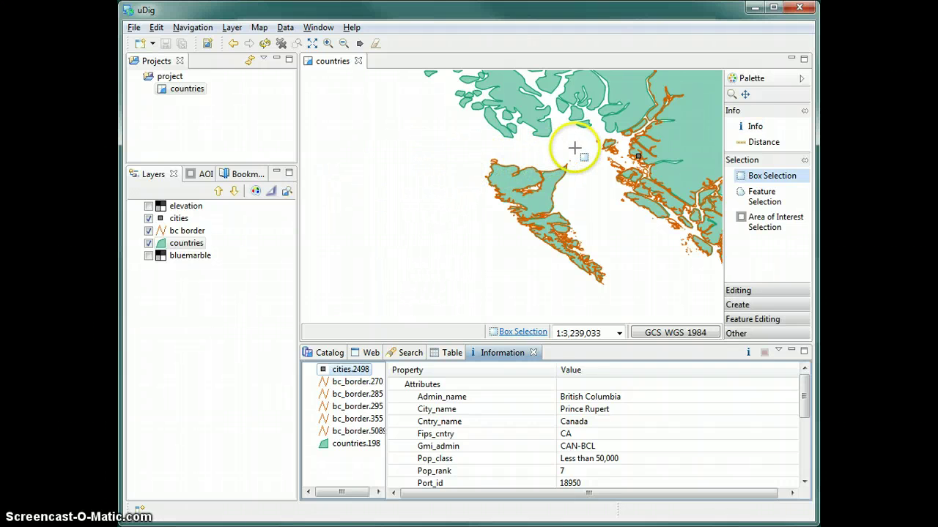
{"action": "left_click_drag", "start_coordinate": [464, 169], "coordinate": [415, 176]}
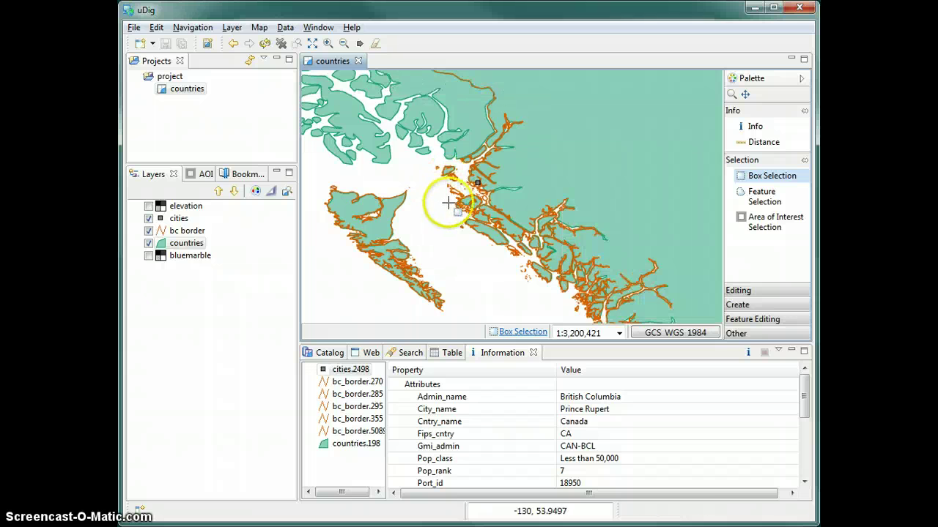
{"action": "scroll", "coordinate": [449, 202], "scroll_direction": "down", "scroll_amount": 1}
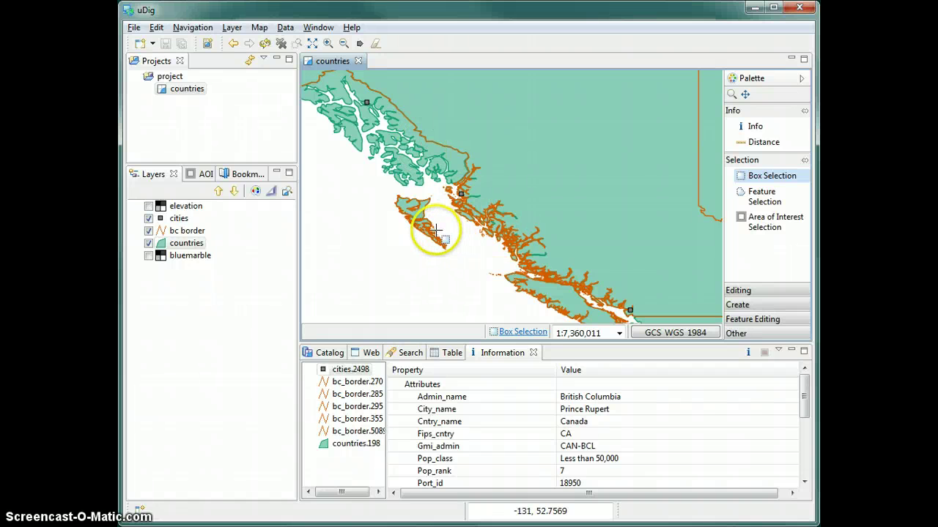
{"action": "left_click", "coordinate": [148, 256]}
{"action": "left_click", "coordinate": [148, 243]}
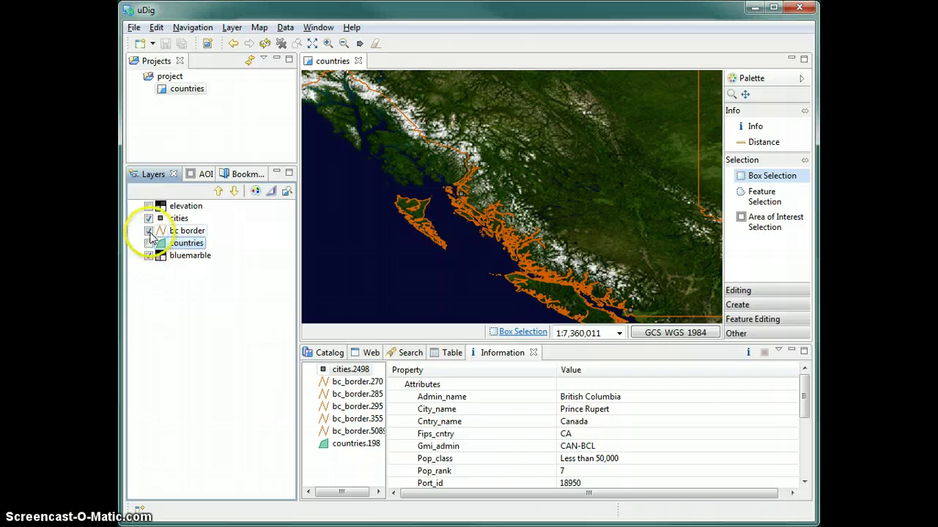
{"action": "left_click", "coordinate": [149, 231]}
{"action": "left_click", "coordinate": [148, 219]}
{"action": "scroll", "coordinate": [557, 193], "scroll_direction": "down", "scroll_amount": 3}
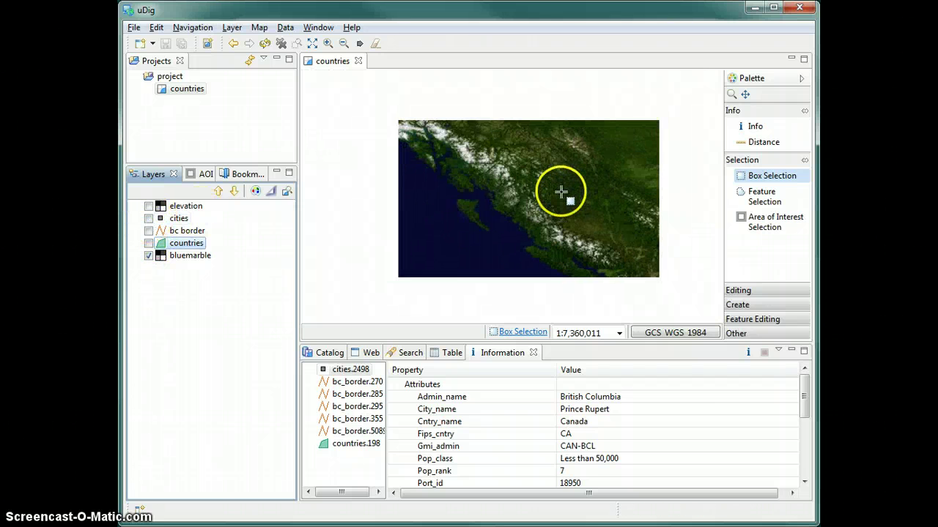
{"action": "scroll", "coordinate": [595, 170], "scroll_direction": "down", "scroll_amount": 2}
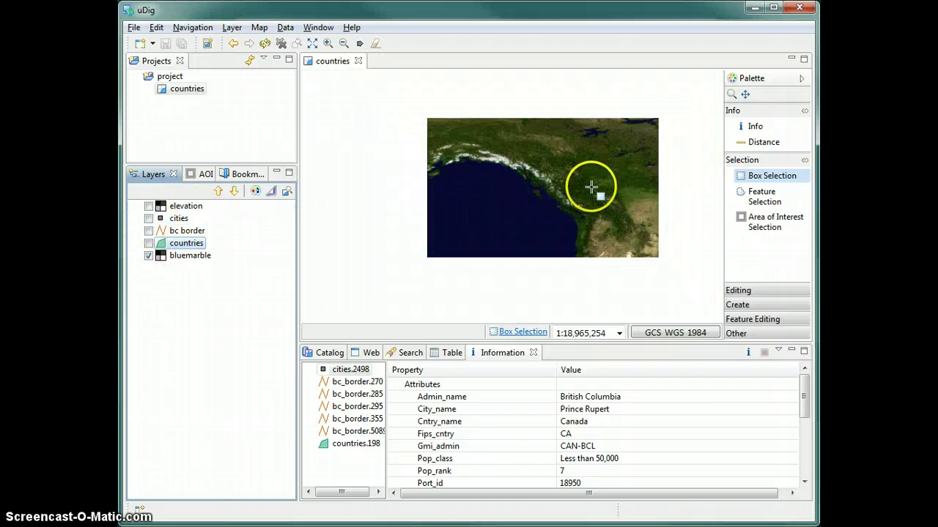
Step: Query the bluemarble imagery in the western United States with the Info tool and highlight its three band values
{"action": "left_click", "coordinate": [755, 128]}
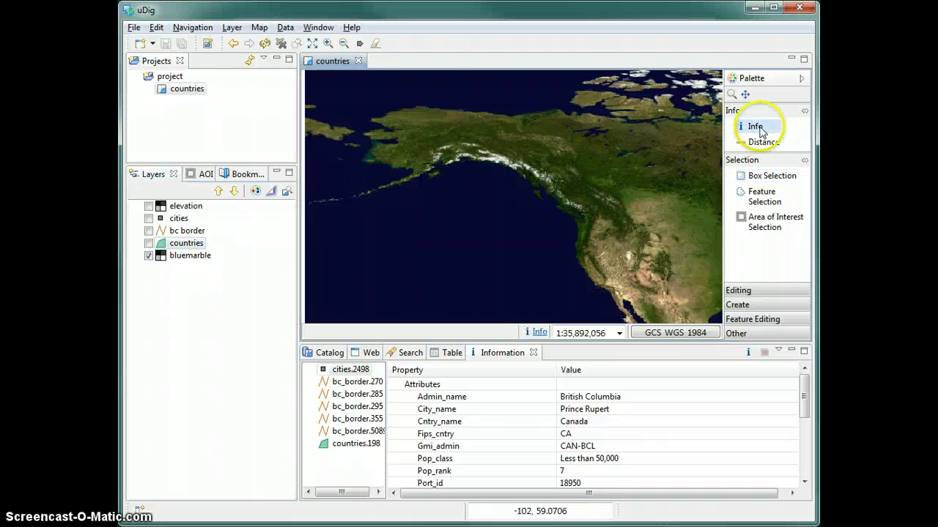
{"action": "left_click", "coordinate": [605, 251]}
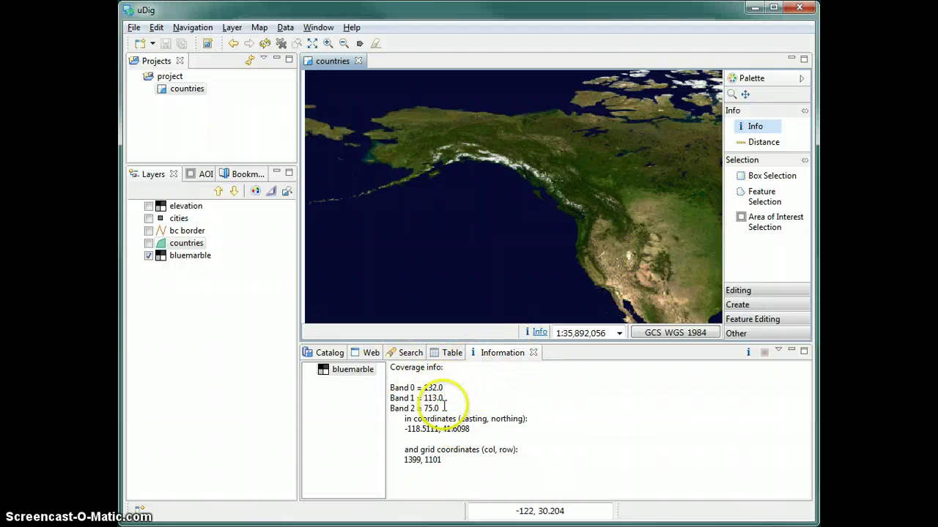
{"action": "left_click_drag", "start_coordinate": [444, 407], "coordinate": [389, 396]}
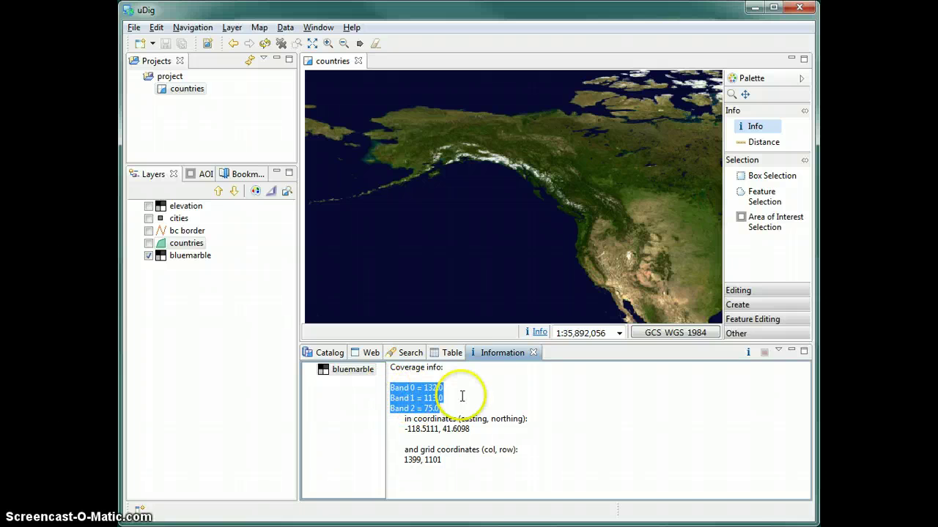
Step: Query bluemarble in the ocean off the Pacific Northwest coast and at an inland point, and highlight the inland point's map and grid coordinates
{"action": "left_click", "coordinate": [570, 235]}
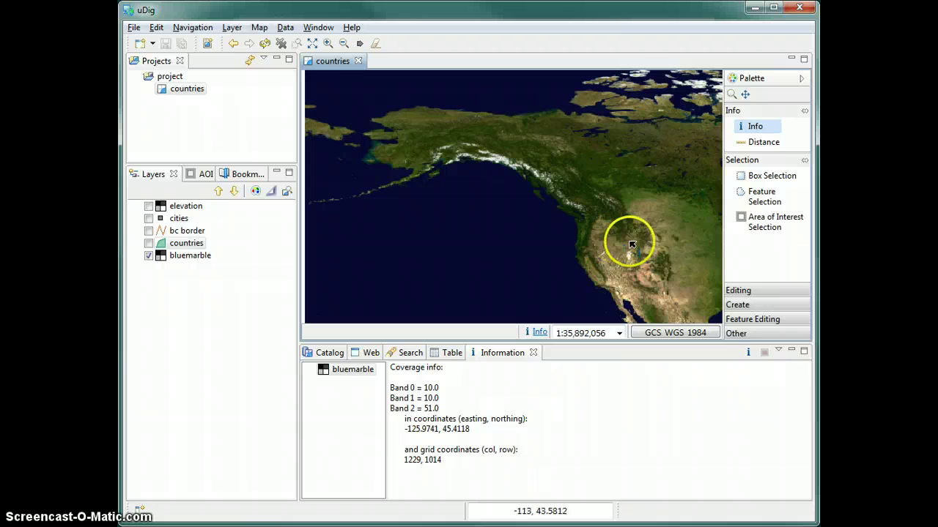
{"action": "left_click", "coordinate": [631, 244]}
{"action": "left_click", "coordinate": [400, 421]}
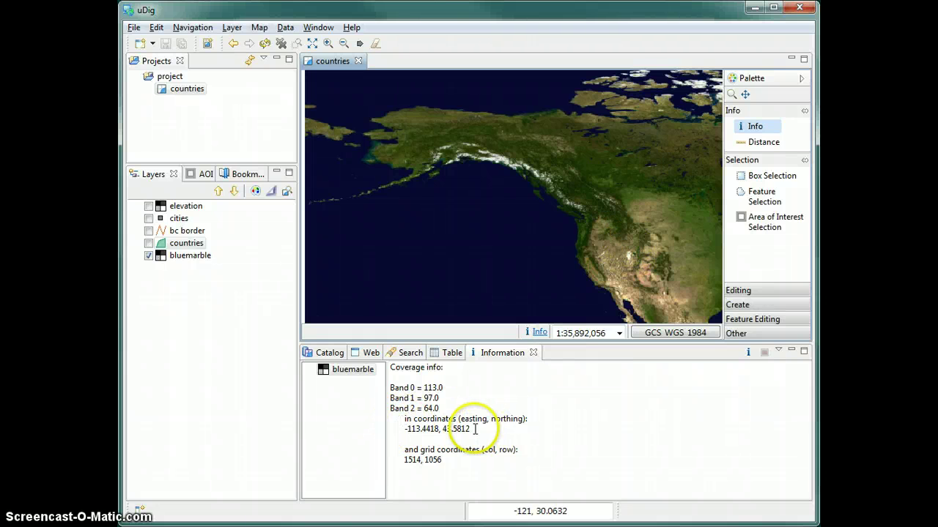
{"action": "left_click_drag", "start_coordinate": [474, 430], "coordinate": [415, 429]}
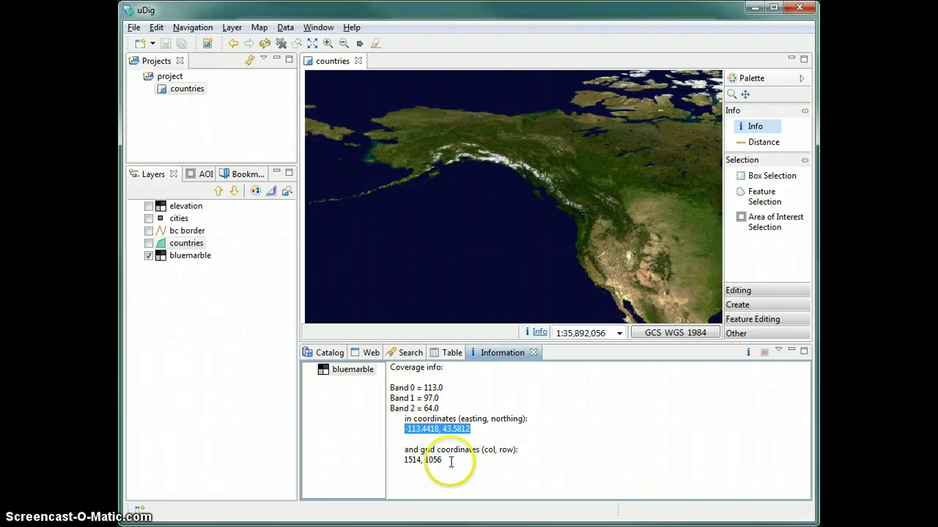
{"action": "left_click_drag", "start_coordinate": [451, 462], "coordinate": [405, 459]}
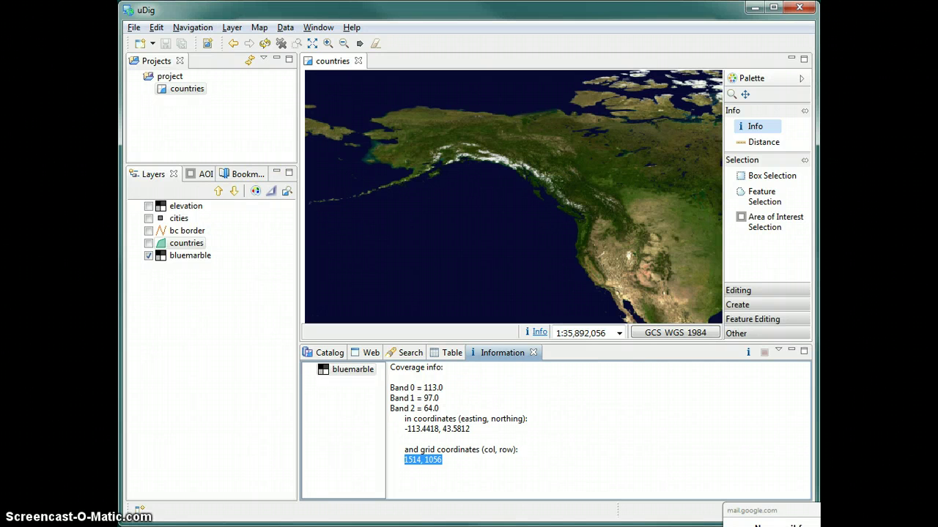
Step: Hide the bluemarble layer, show the elevation layer and zoom the map to the elevation layer's extent
{"action": "left_click", "coordinate": [149, 255]}
{"action": "left_click", "coordinate": [155, 206]}
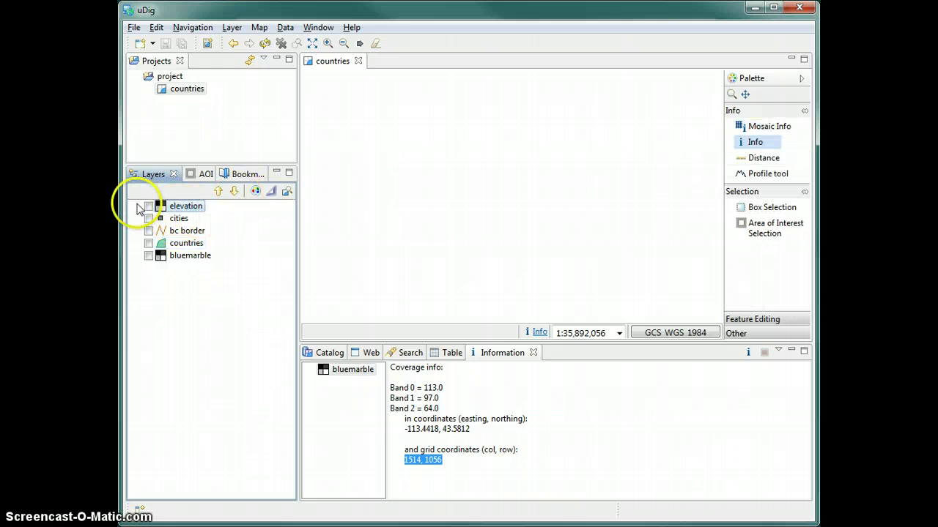
{"action": "left_click", "coordinate": [149, 207]}
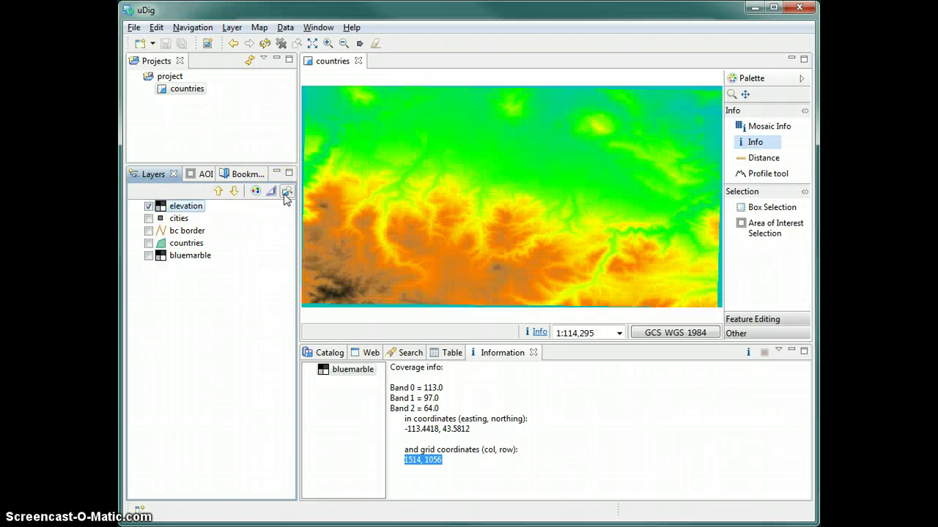
Step: Query the elevation layer at points on the orange high ground with the Info tool and examine the elevation values
{"action": "scroll", "coordinate": [538, 196], "scroll_direction": "up", "scroll_amount": 3}
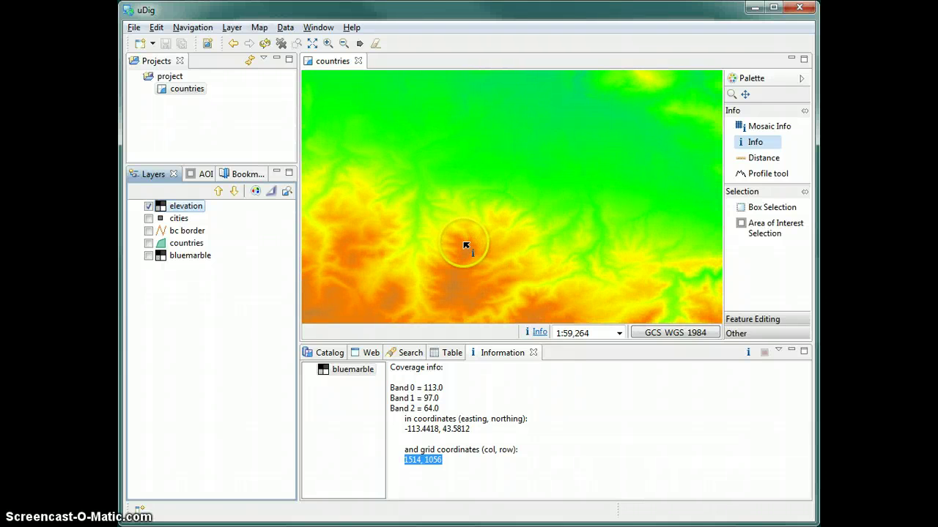
{"action": "left_click", "coordinate": [466, 245]}
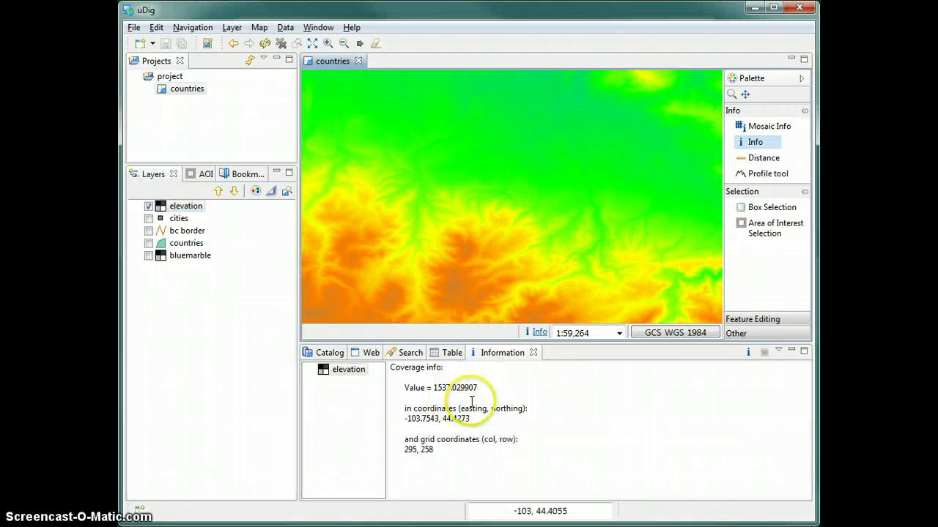
{"action": "left_click_drag", "start_coordinate": [481, 390], "coordinate": [409, 391]}
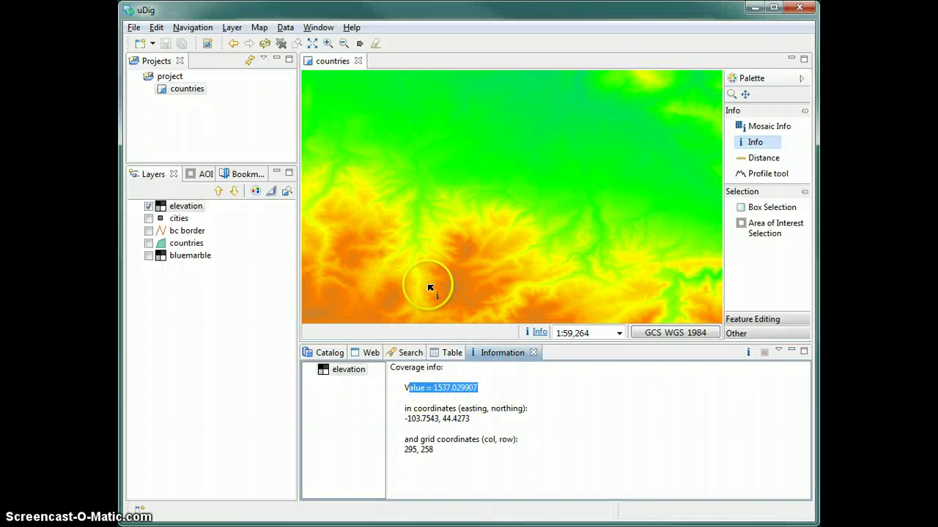
{"action": "left_click", "coordinate": [472, 261]}
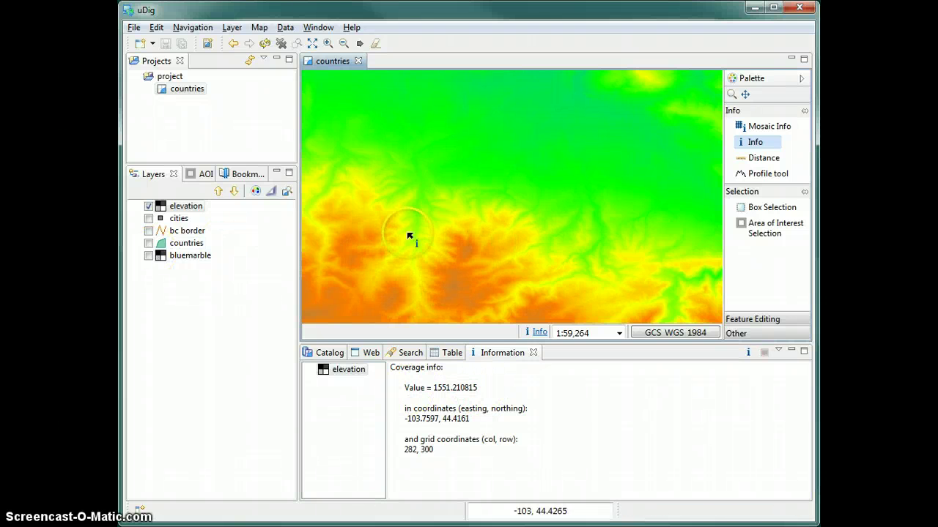
Step: Show the countries and bluemarble layers as well, query the orange peak again and examine its countries and bluemarble results
{"action": "left_click", "coordinate": [149, 255]}
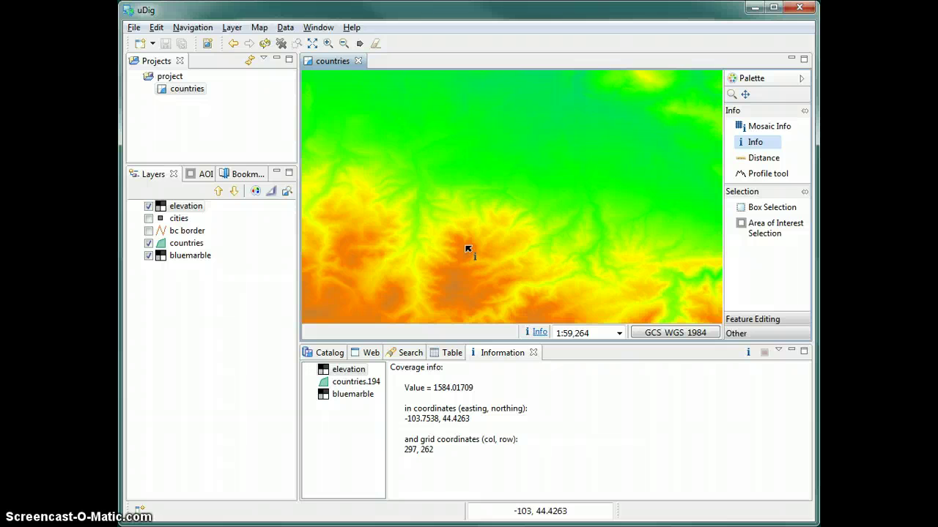
{"action": "left_click", "coordinate": [357, 382]}
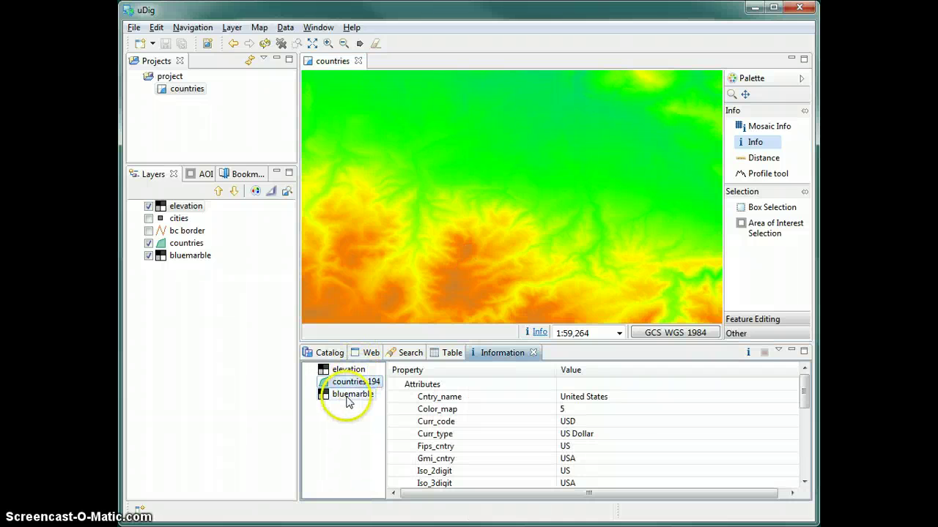
{"action": "left_click", "coordinate": [348, 399]}
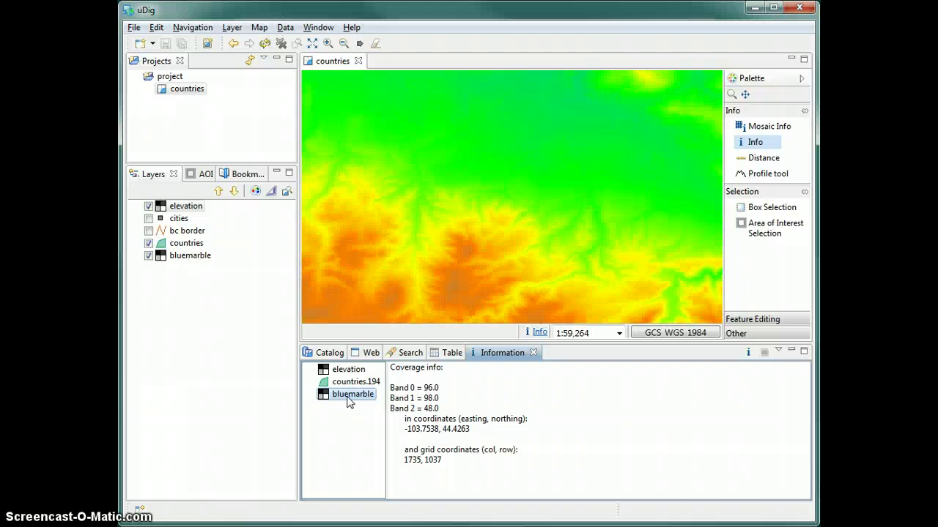